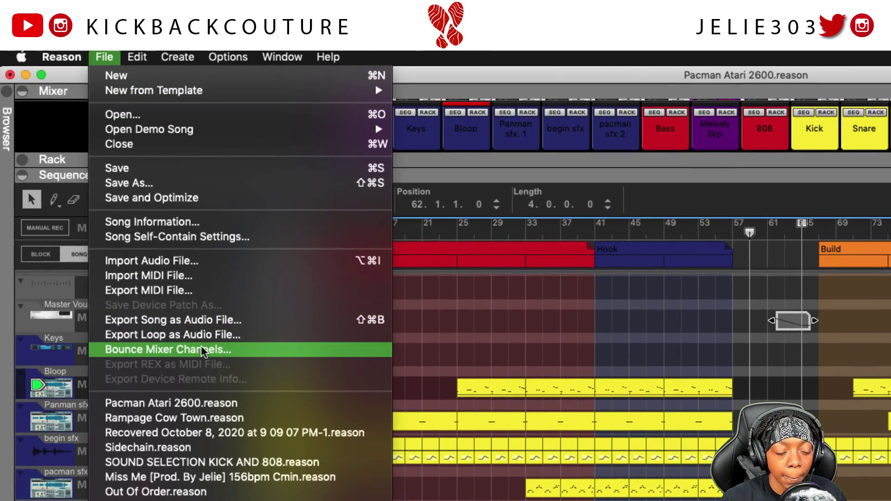
# Open the Bounce Mixer Channels dialog from the File menu.
pyautogui.click(204, 350)
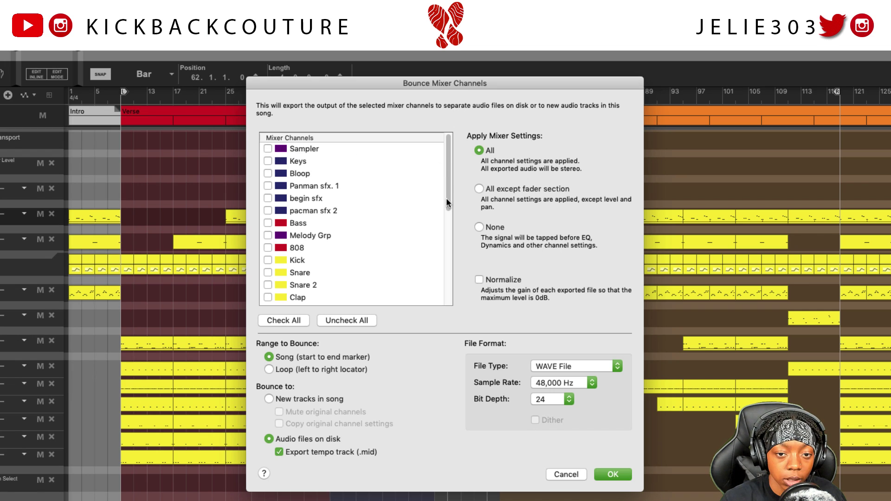
# Tick the Bloop, Panman sfx. 1, begin sfx, pacman sfx 2 and Bass channels.
pyautogui.scroll(-5, 444, 238)
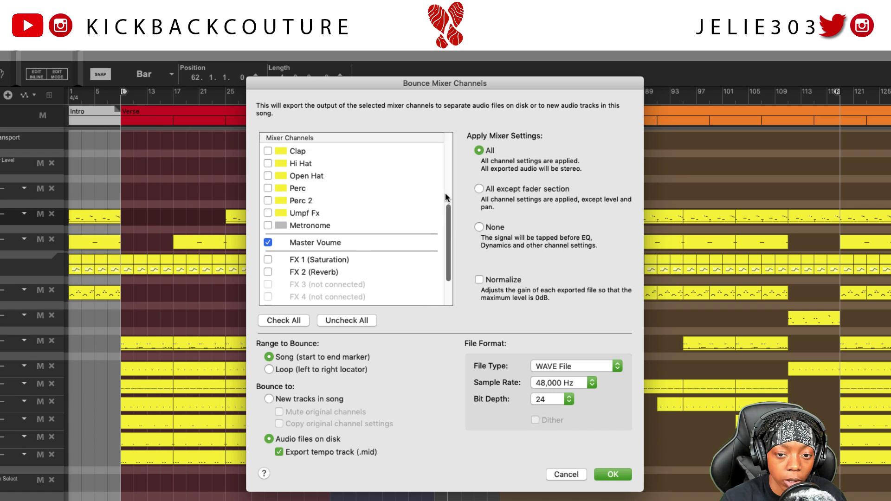
pyautogui.scroll(3, 445, 193)
pyautogui.scroll(3, 449, 135)
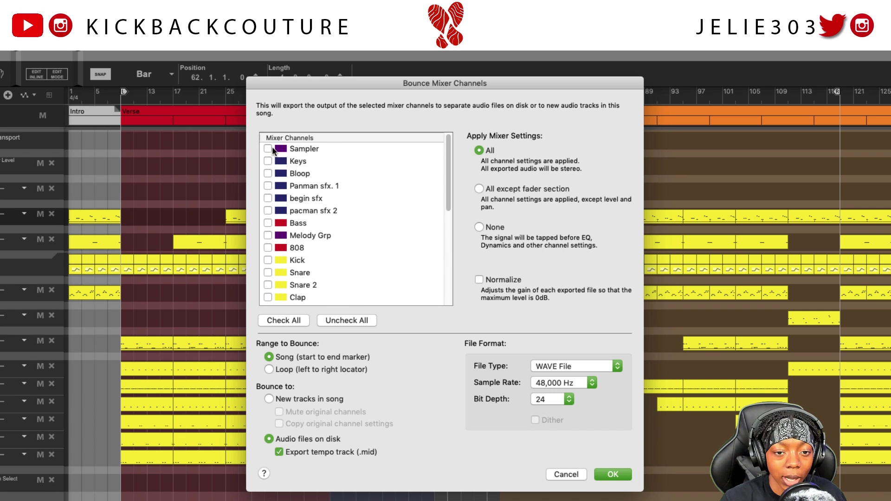
pyautogui.click(268, 173)
pyautogui.click(267, 186)
pyautogui.click(267, 198)
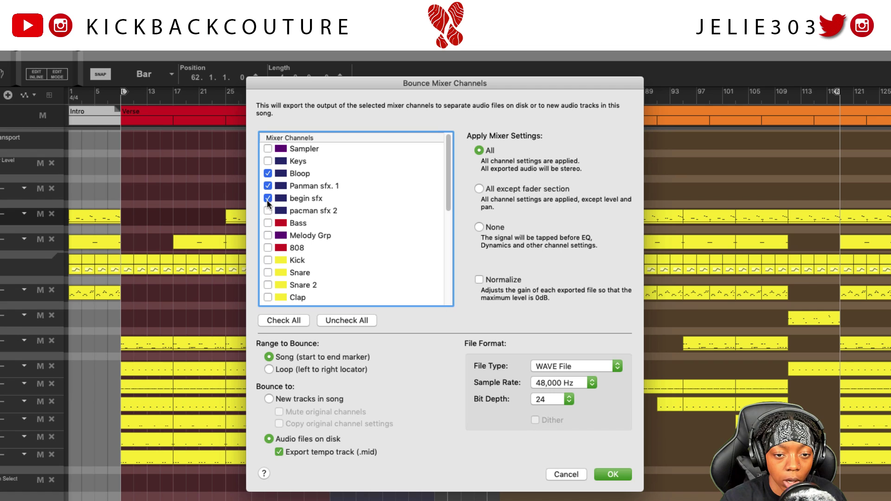
pyautogui.click(268, 210)
pyautogui.click(268, 222)
# Tick the 808, Kick, Snare, Snare 2, Clap, Hi Hat and Open Hat channels.
pyautogui.click(267, 247)
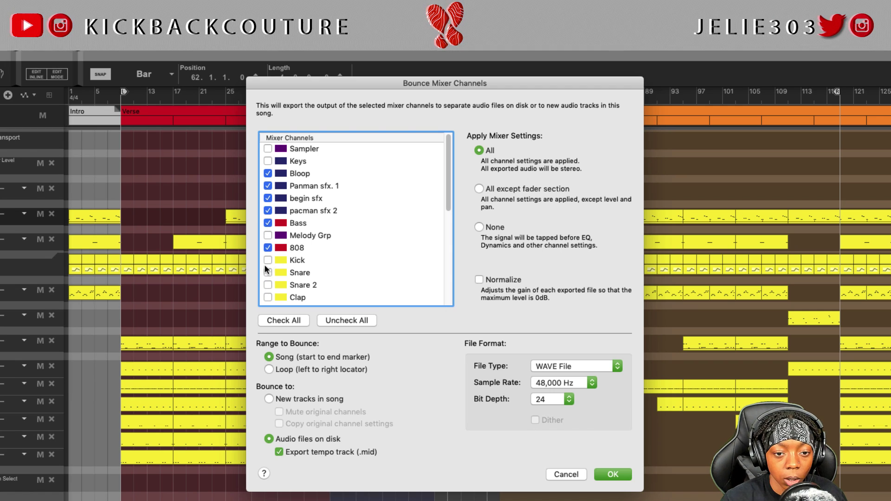
pyautogui.click(268, 259)
pyautogui.click(268, 272)
pyautogui.click(267, 284)
pyautogui.click(267, 297)
pyautogui.scroll(-3, 314, 244)
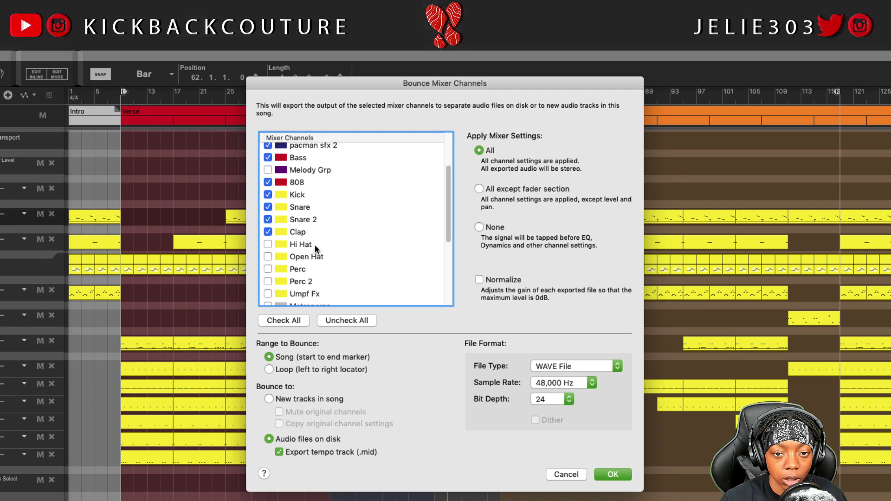
pyautogui.click(268, 244)
pyautogui.click(268, 257)
pyautogui.scroll(-1, 278, 267)
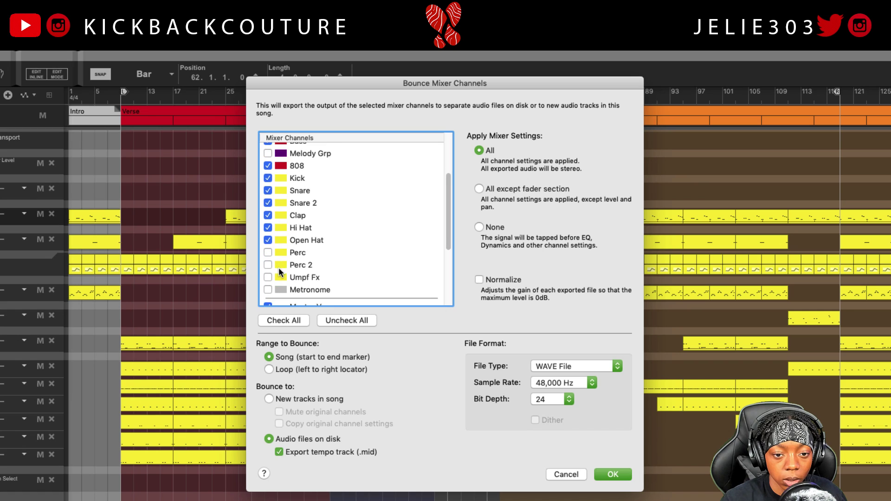
pyautogui.scroll(-1, 278, 267)
pyautogui.scroll(-3, 273, 272)
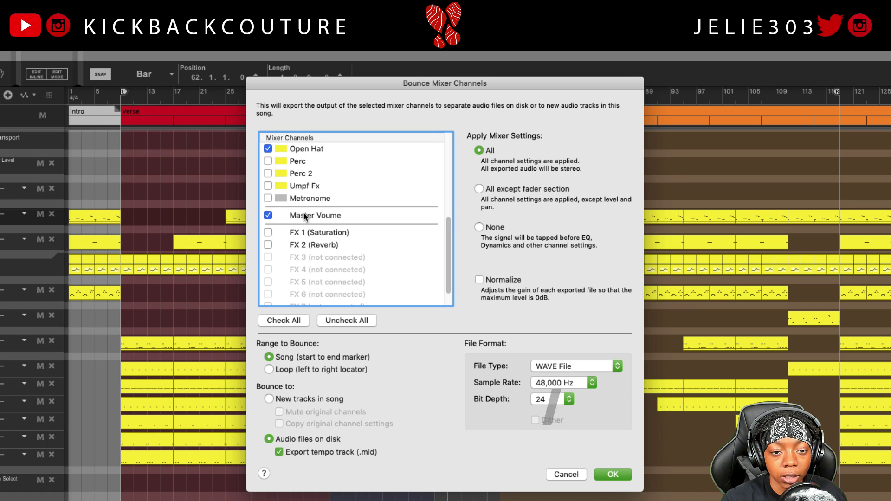
pyautogui.scroll(1, 287, 199)
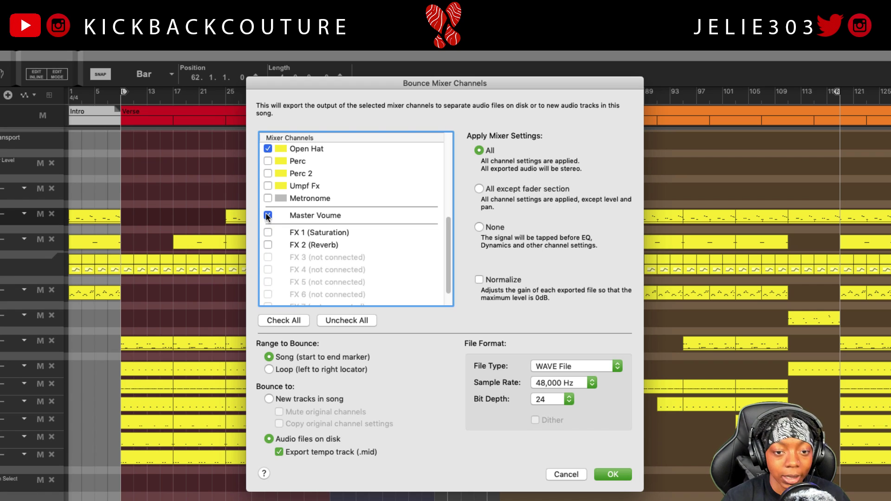
pyautogui.scroll(-2, 273, 241)
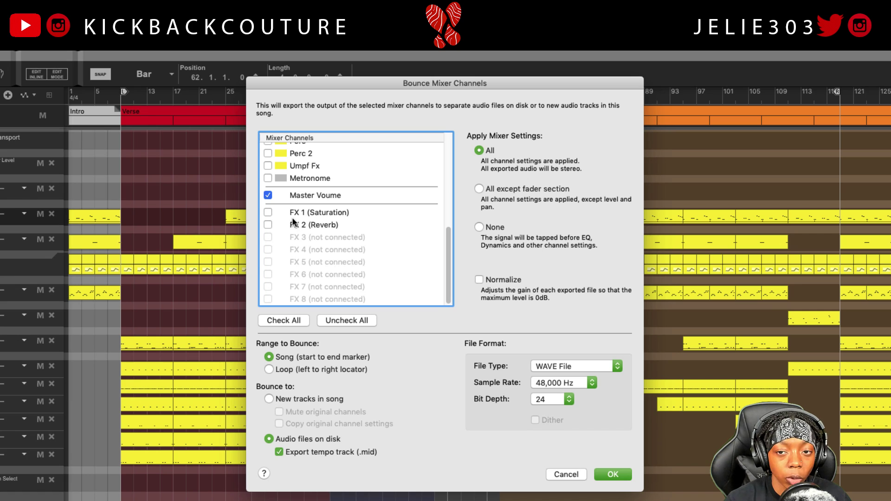
# Tick the FX 1 (Saturation) channel in the Mixer Channels list.
pyautogui.click(268, 213)
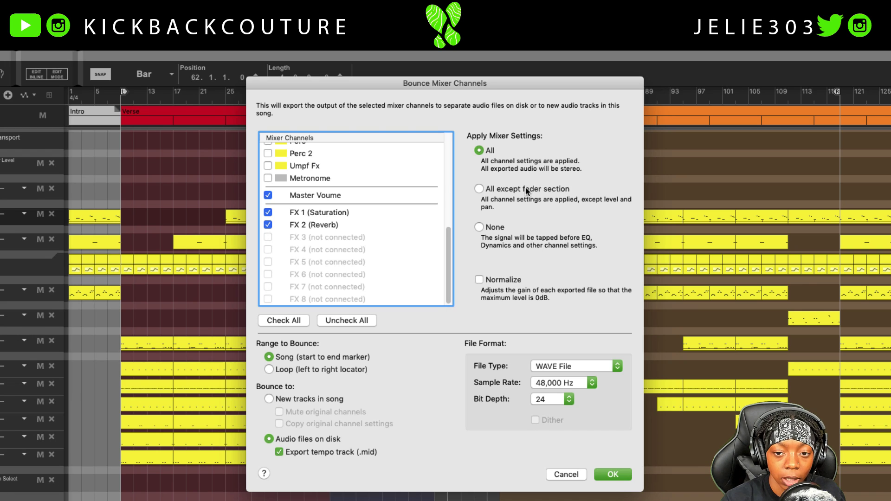
# Set Apply Mixer Settings to All except fader section.
pyautogui.click(525, 188)
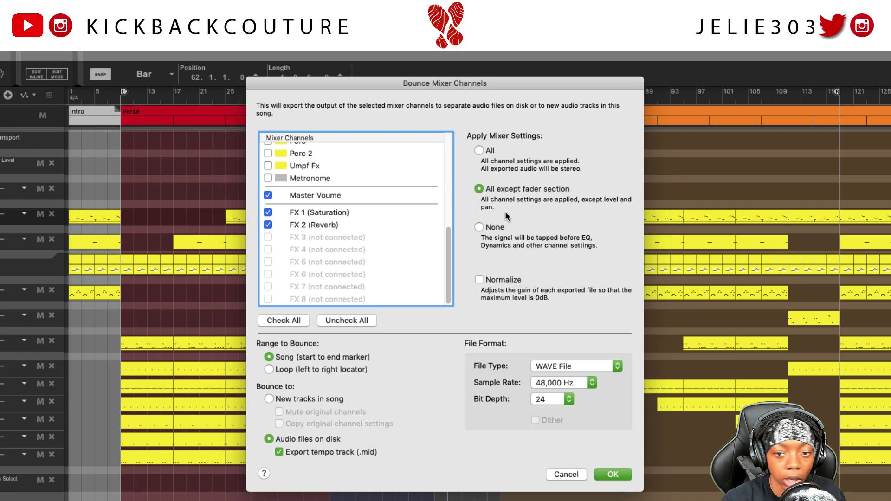
# Set Apply Mixer Settings to None.
pyautogui.click(478, 228)
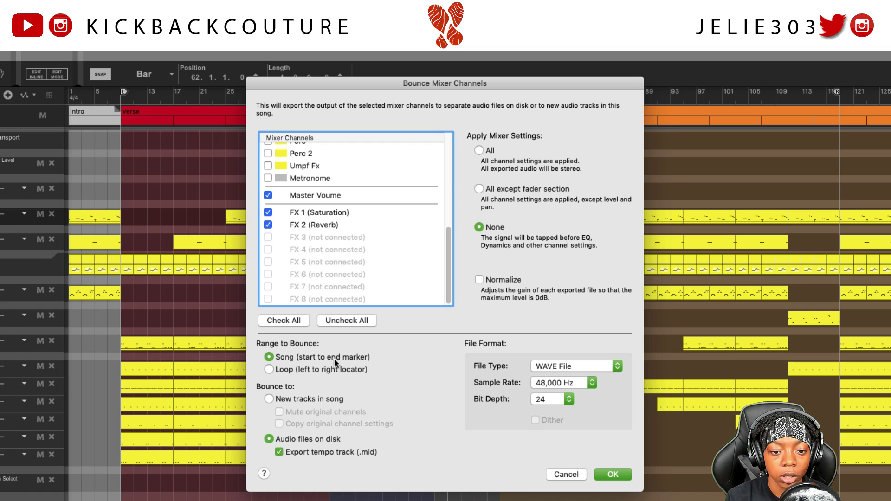
# Set the range to Song (start to end marker) and output to New tracks in song.
pyautogui.click(302, 370)
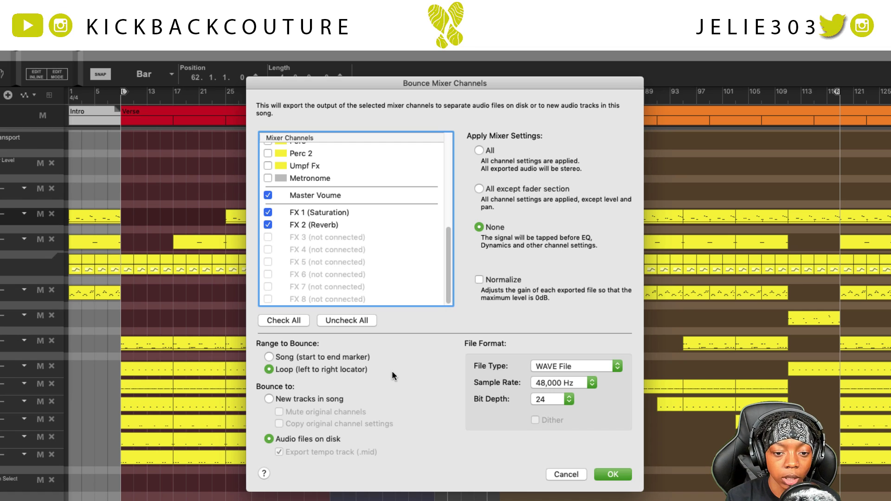
pyautogui.click(332, 356)
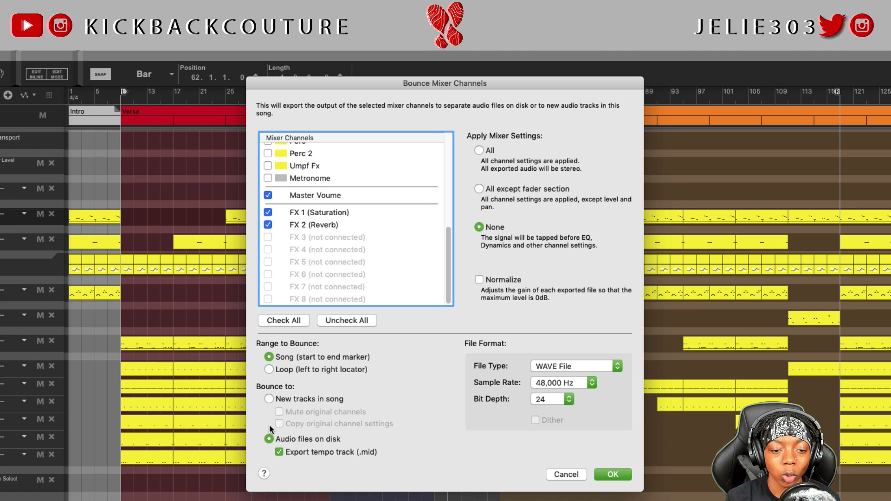
pyautogui.click(269, 400)
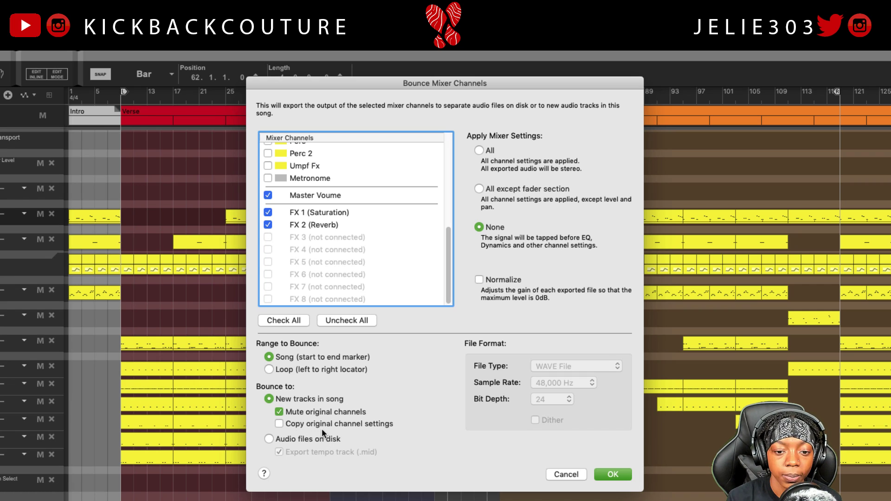
# Turn off Copy original channel settings and Mute original channels, and output to Audio files on disk.
pyautogui.click(278, 423)
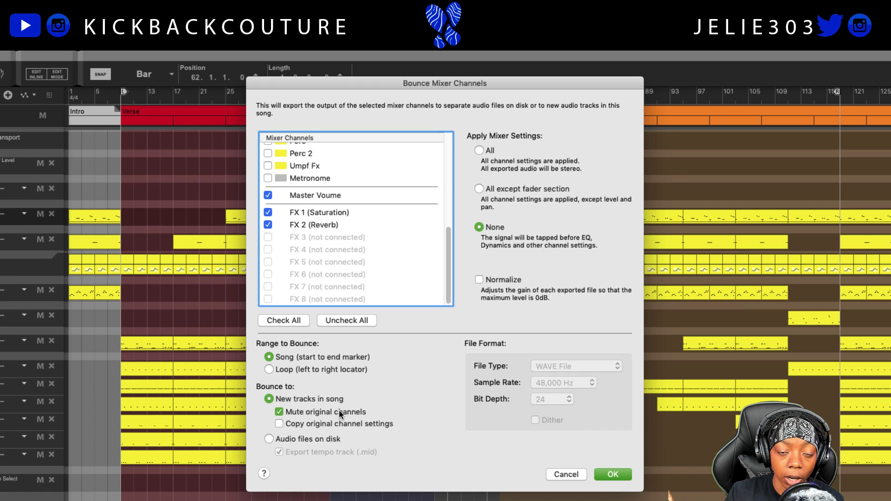
pyautogui.click(279, 424)
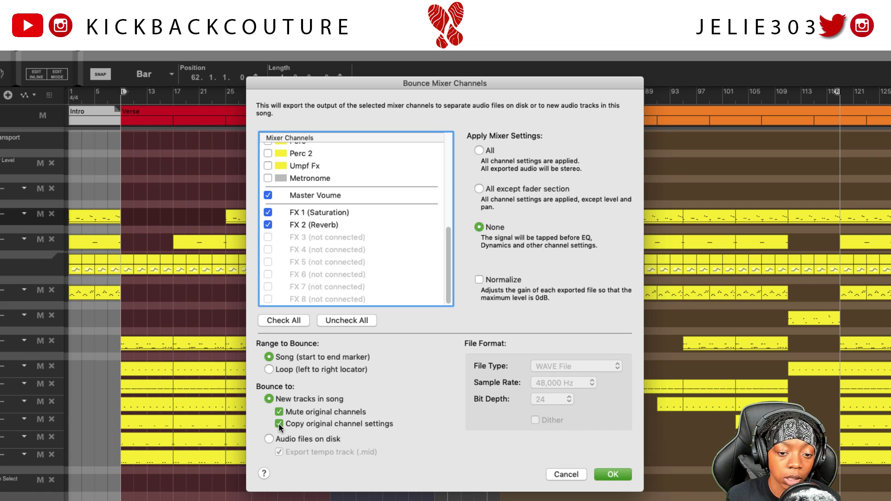
pyautogui.click(279, 424)
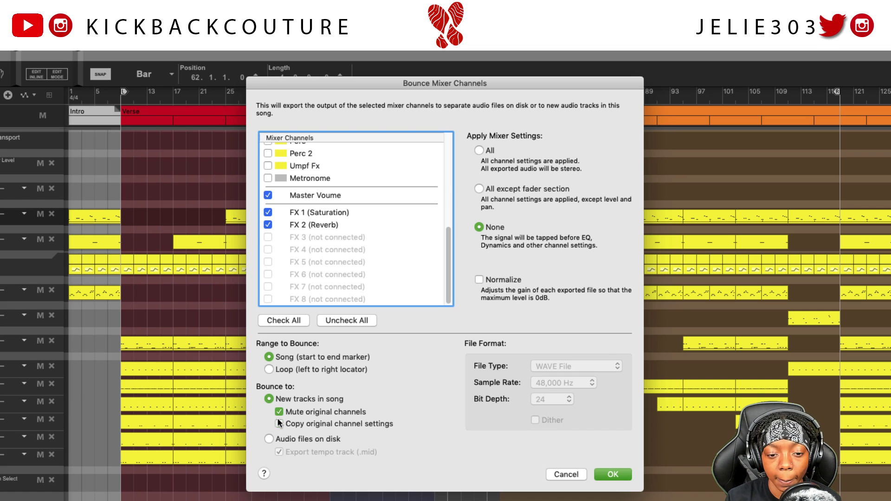
pyautogui.click(279, 412)
pyautogui.click(268, 439)
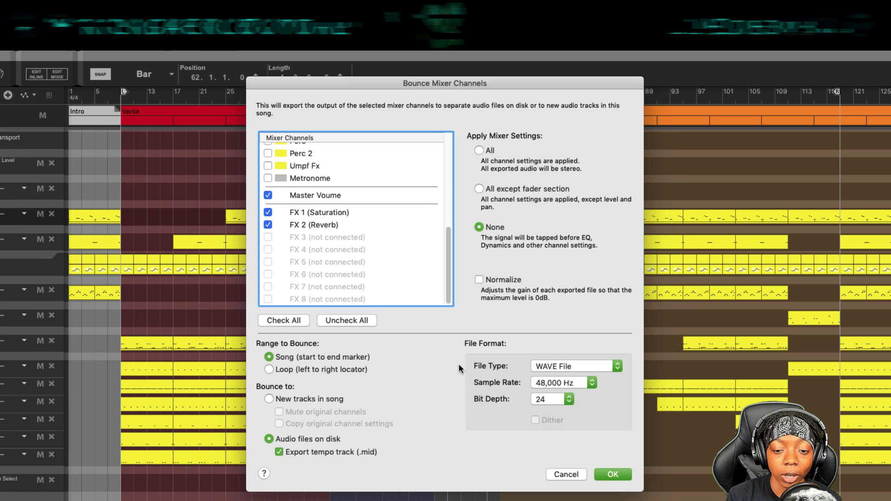
# Keep WAVE at 48,000 Hz, restore 24-bit depth, and start the bounce with OK.
pyautogui.click(567, 368)
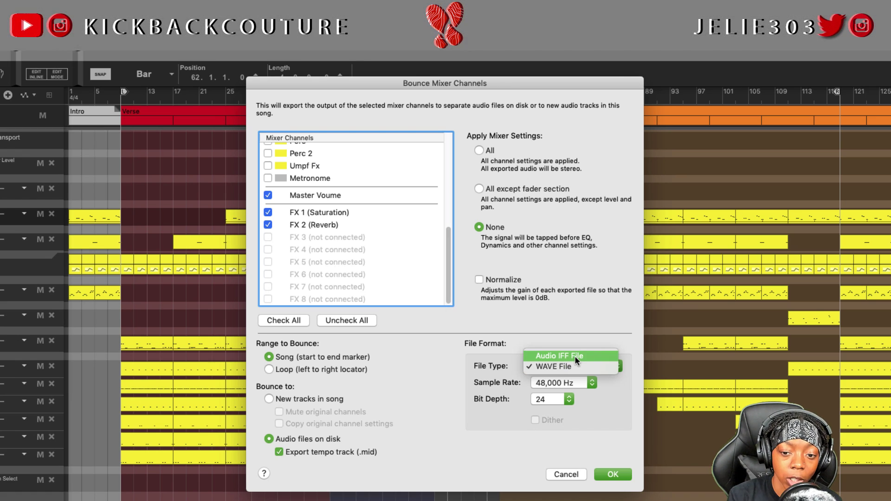
pyautogui.click(564, 367)
pyautogui.click(556, 382)
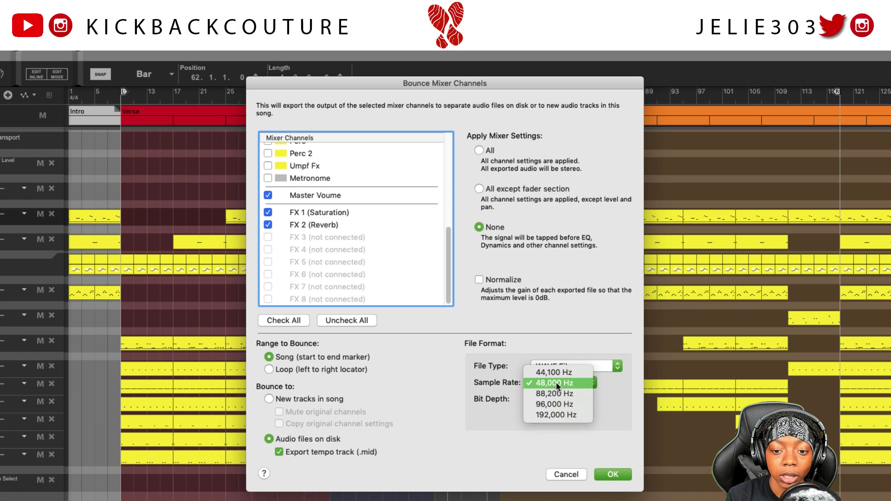
pyautogui.press('Escape')
pyautogui.click(555, 399)
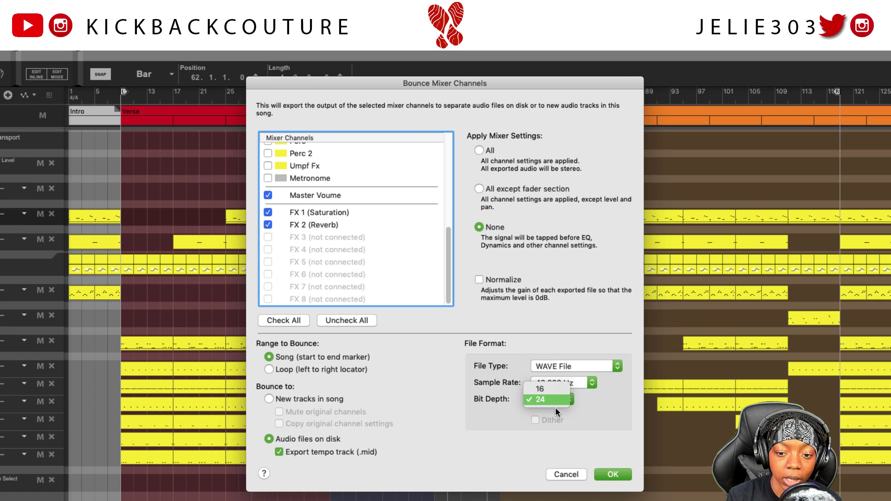
pyautogui.click(543, 388)
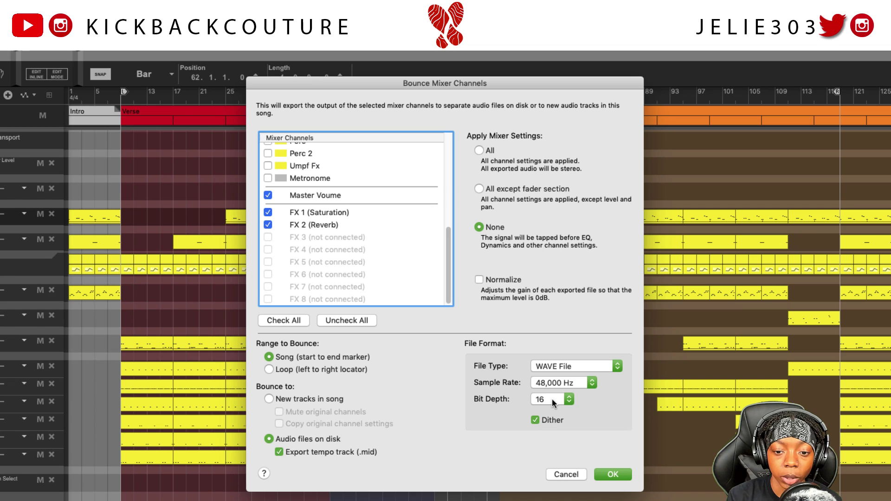
pyautogui.click(553, 402)
pyautogui.click(545, 400)
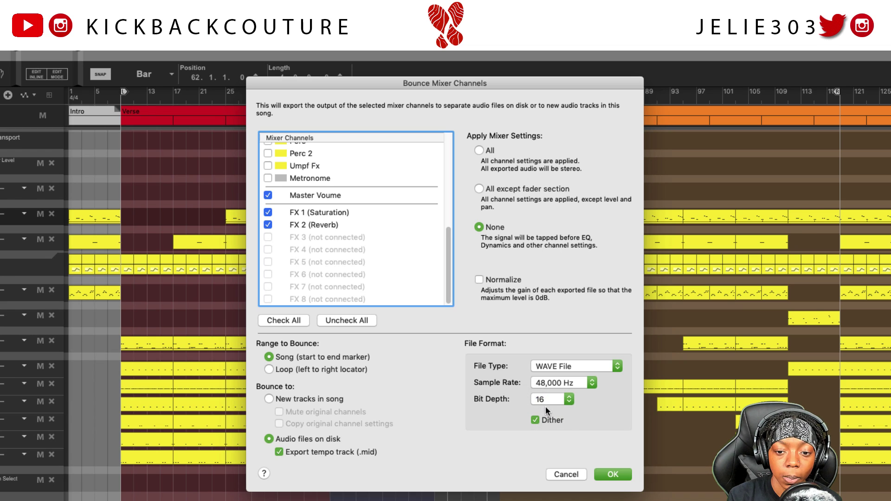
pyautogui.click(545, 402)
pyautogui.click(545, 411)
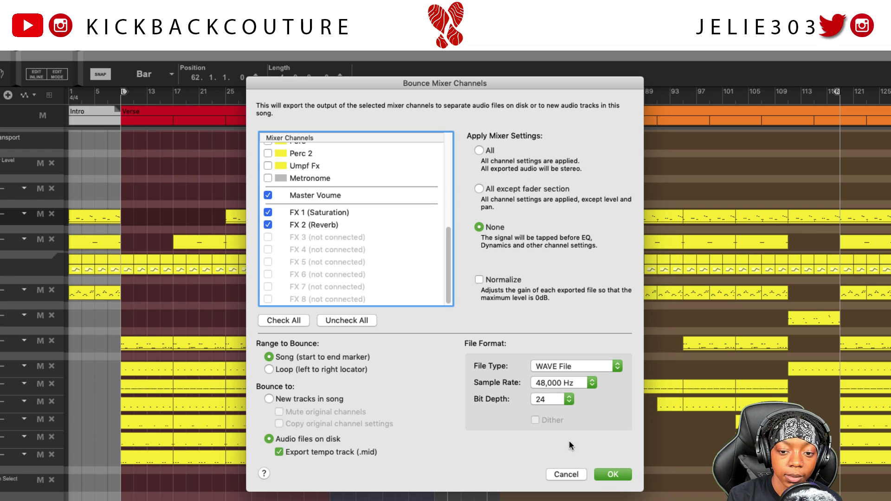
pyautogui.click(612, 478)
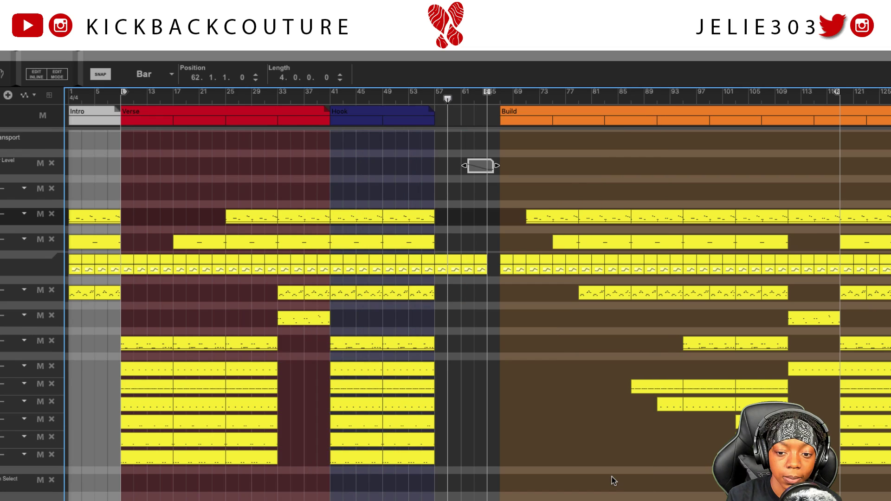